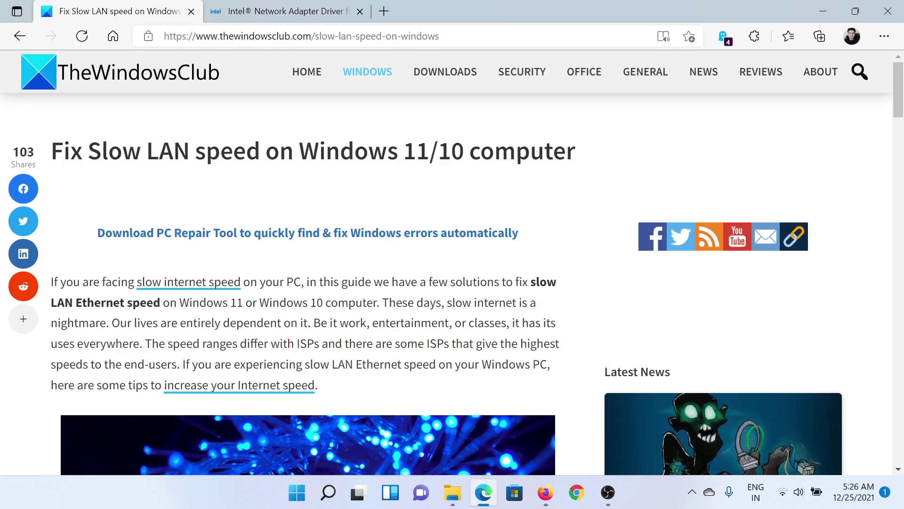
{"action": "scroll", "coordinate": [304, 221], "scroll_direction": "down", "scroll_amount": 5}
{"action": "scroll", "coordinate": [305, 221], "scroll_direction": "down", "scroll_amount": 4}
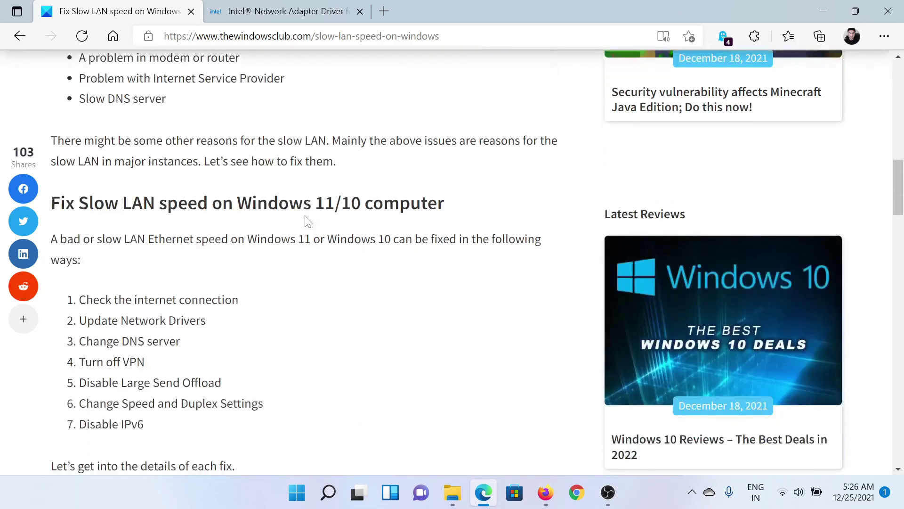
{"action": "scroll", "coordinate": [305, 220], "scroll_direction": "down", "scroll_amount": 1}
{"action": "scroll", "coordinate": [307, 217], "scroll_direction": "down", "scroll_amount": 1}
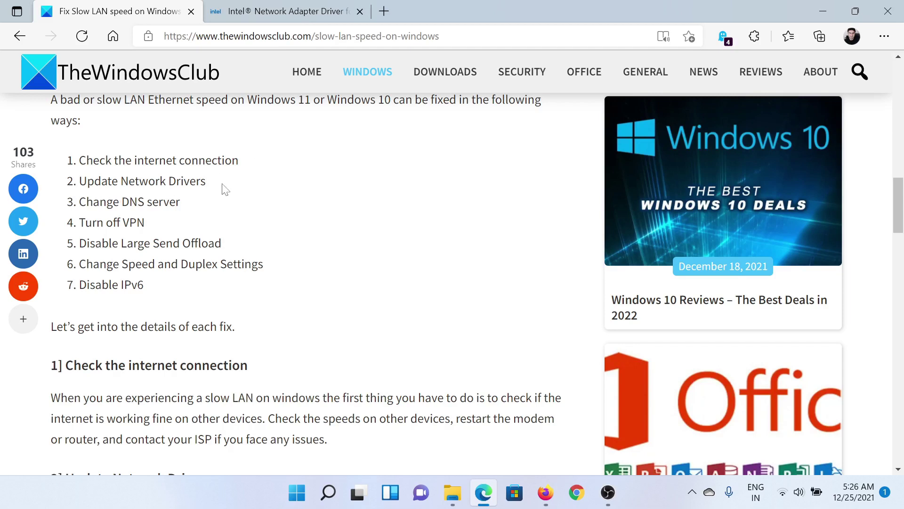
- View the Intel network adapter driver downloads, then return to the Fix Slow LAN speed article
{"action": "left_click", "coordinate": [263, 12]}
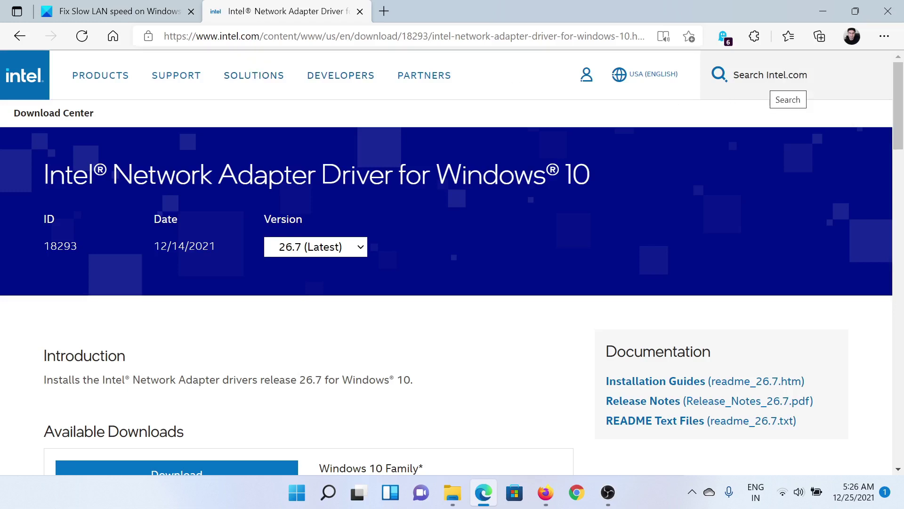
{"action": "scroll", "coordinate": [382, 310], "scroll_direction": "down", "scroll_amount": 3}
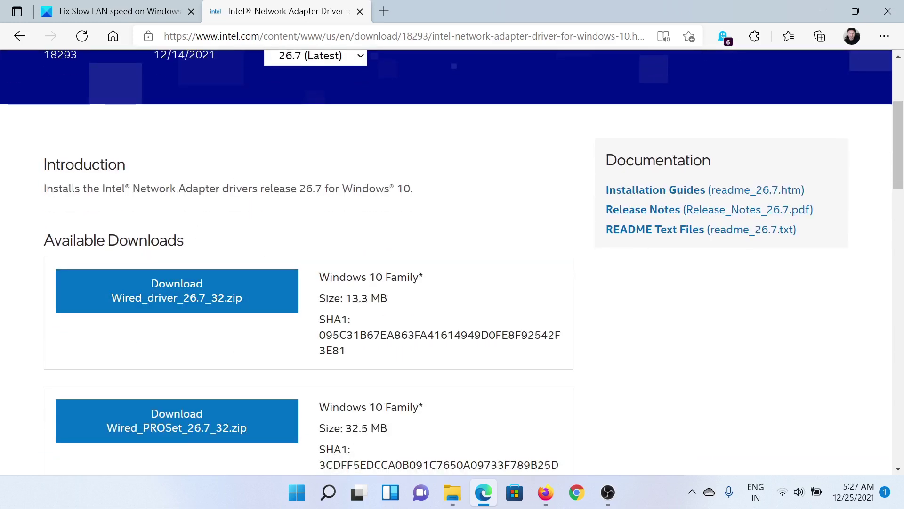
{"action": "left_click", "coordinate": [93, 9]}
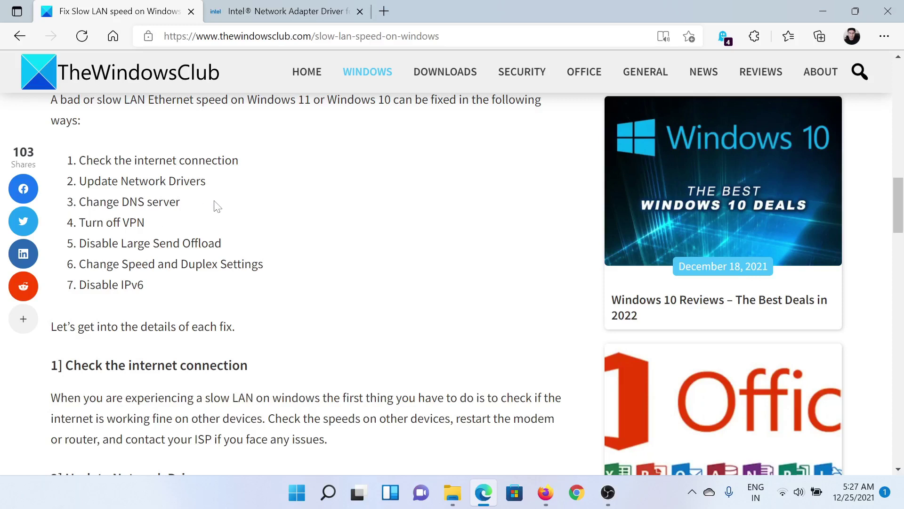
- Run ncpa.cpl from the Win+R Run dialog to open Network Connections
{"action": "key", "text": "super+r"}
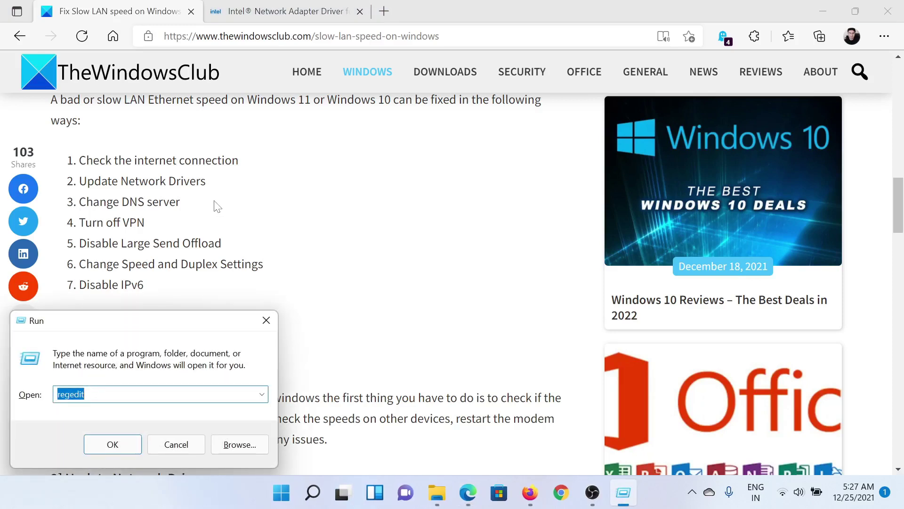
{"action": "type", "text": "ncp"}
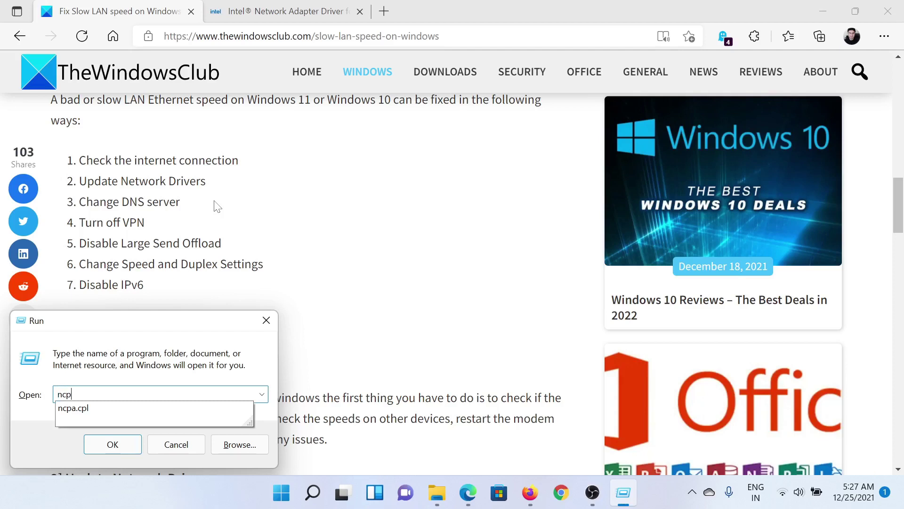
{"action": "type", "text": "a.c"}
{"action": "type", "text": "pl"}
{"action": "key", "text": "Return"}
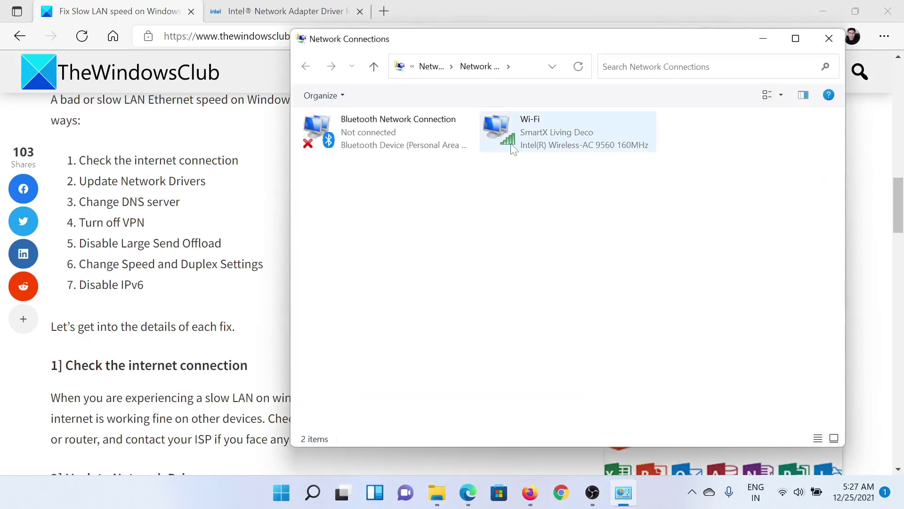
- Open the Wi-Fi adapter's properties and its Internet Protocol Version 4 (TCP/IPv4) settings
{"action": "left_click", "coordinate": [545, 126]}
{"action": "right_click", "coordinate": [545, 127]}
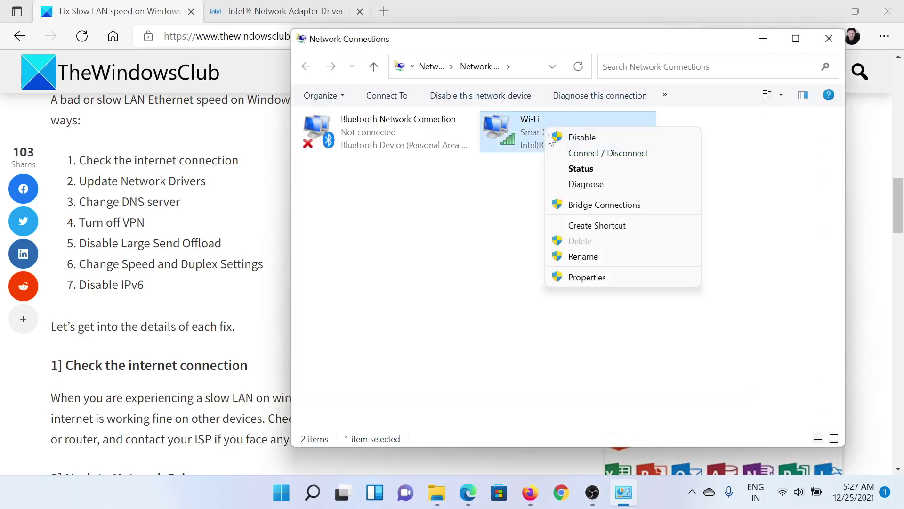
{"action": "left_click", "coordinate": [606, 274]}
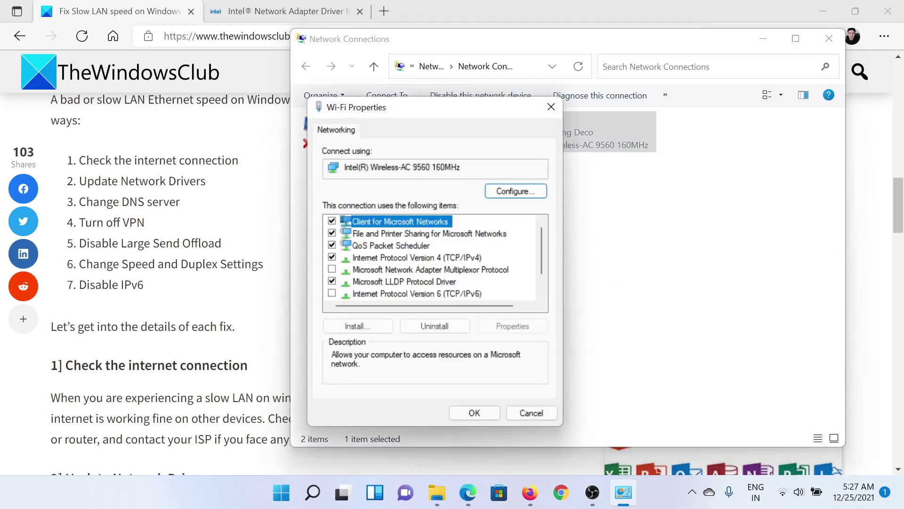
{"action": "left_click", "coordinate": [411, 258]}
{"action": "double_click", "coordinate": [411, 256]}
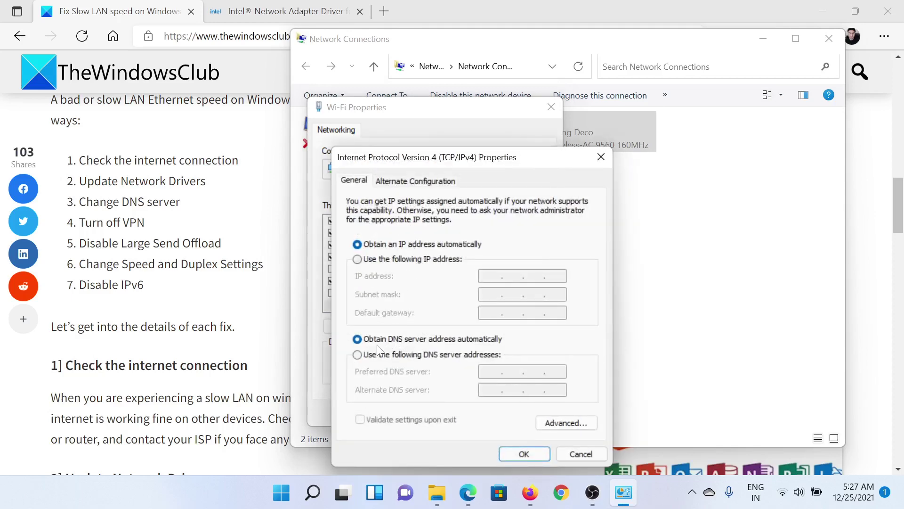
- Set Wi-Fi DNS servers to preferred 8.8.8.8 and alternate 8.8.4.4, then confirm
{"action": "left_click", "coordinate": [358, 360]}
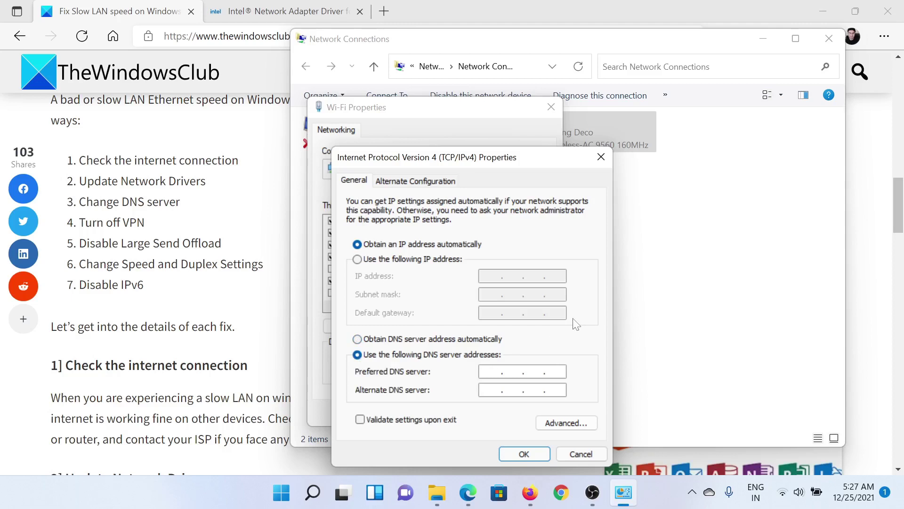
{"action": "type", "text": "8.8."}
{"action": "type", "text": "8.8"}
{"action": "key", "text": "Tab"}
{"action": "type", "text": "8"}
{"action": "type", "text": ".8.4"}
{"action": "type", "text": ".4"}
{"action": "left_click", "coordinate": [524, 454]}
{"action": "left_click", "coordinate": [261, 252]}
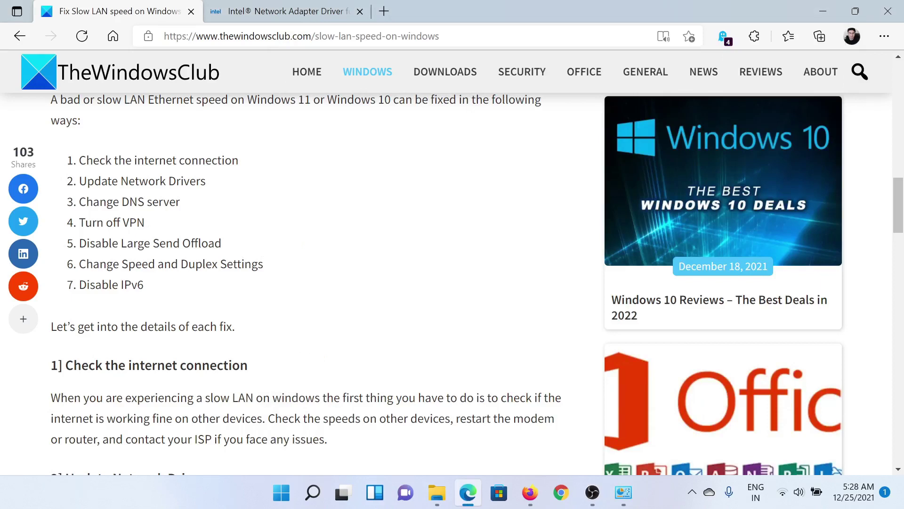
{"action": "mouse_move", "coordinate": [623, 492]}
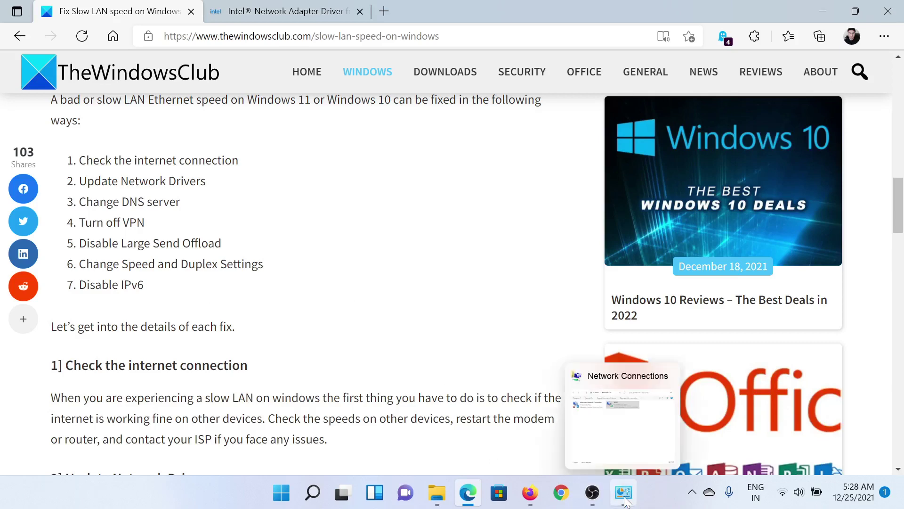
- Reopen the Wi-Fi adapter's properties, keep Internet Protocol Version 6 (TCP/IPv6) unchecked, and confirm
{"action": "left_click", "coordinate": [624, 499]}
{"action": "left_click", "coordinate": [552, 105]}
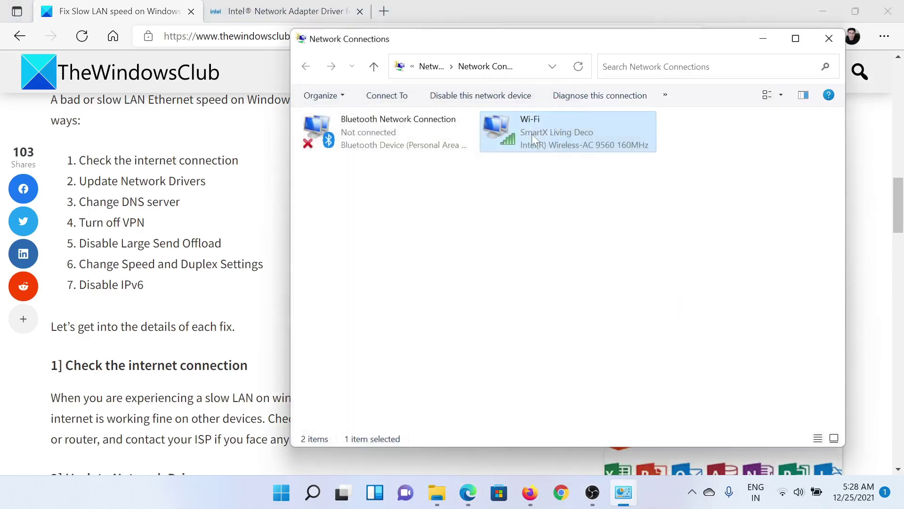
{"action": "right_click", "coordinate": [531, 134]}
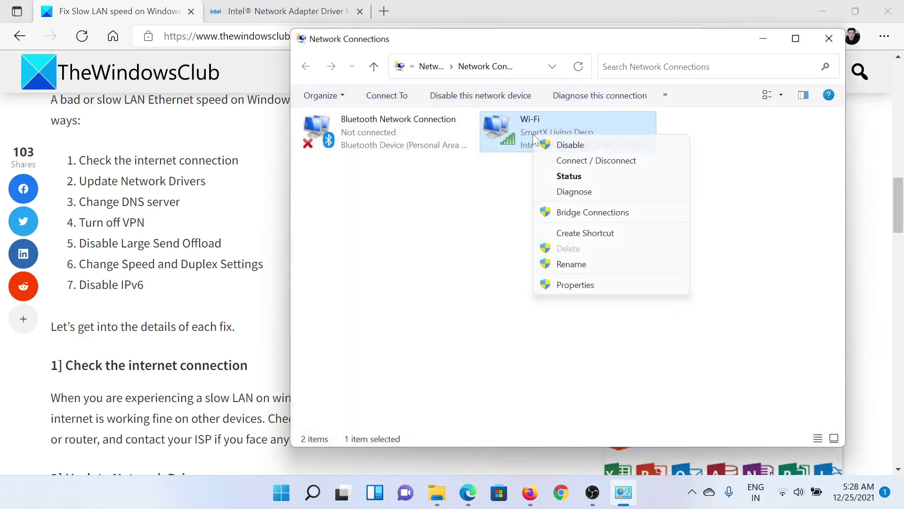
{"action": "left_click", "coordinate": [569, 284]}
{"action": "scroll", "coordinate": [382, 259], "scroll_direction": "down", "scroll_amount": 1}
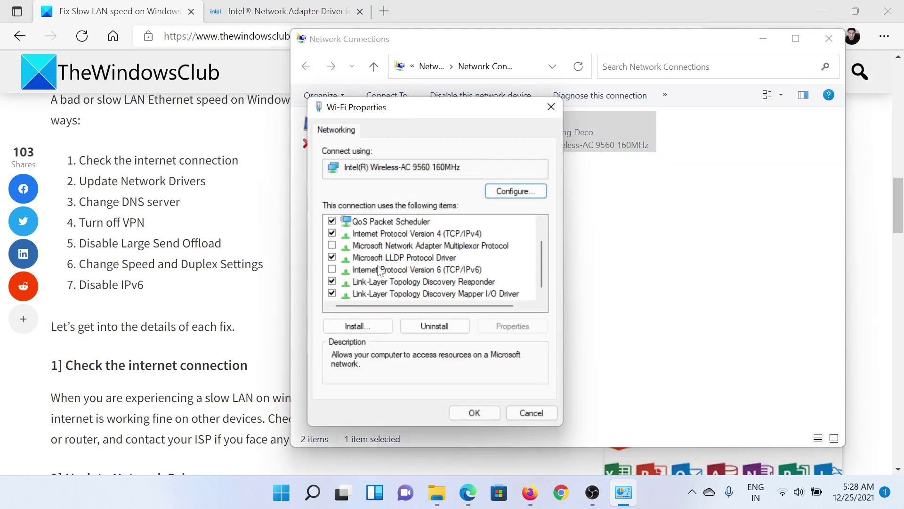
{"action": "left_click", "coordinate": [333, 270]}
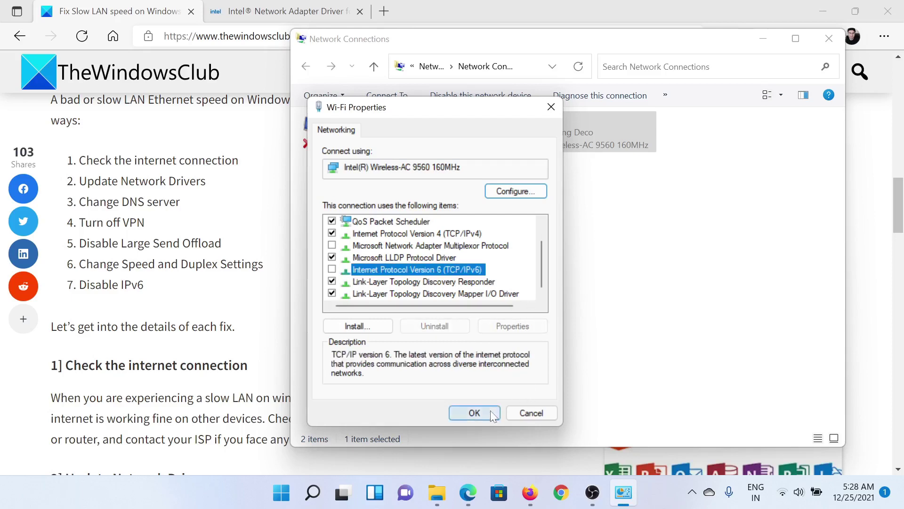
{"action": "left_click", "coordinate": [474, 412]}
{"action": "left_click", "coordinate": [228, 249]}
{"action": "scroll", "coordinate": [240, 281], "scroll_direction": "up", "scroll_amount": 5}
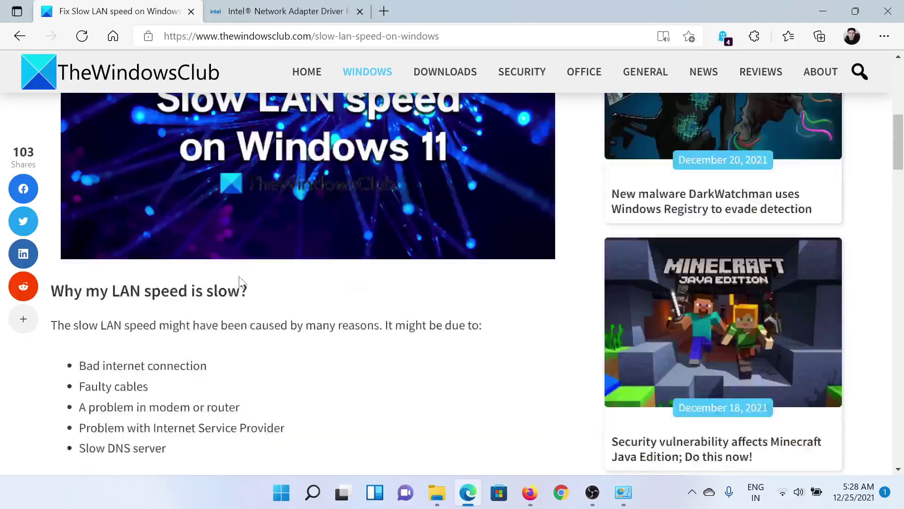
{"action": "scroll", "coordinate": [240, 281], "scroll_direction": "up", "scroll_amount": 2}
{"action": "scroll", "coordinate": [241, 282], "scroll_direction": "up", "scroll_amount": 3}
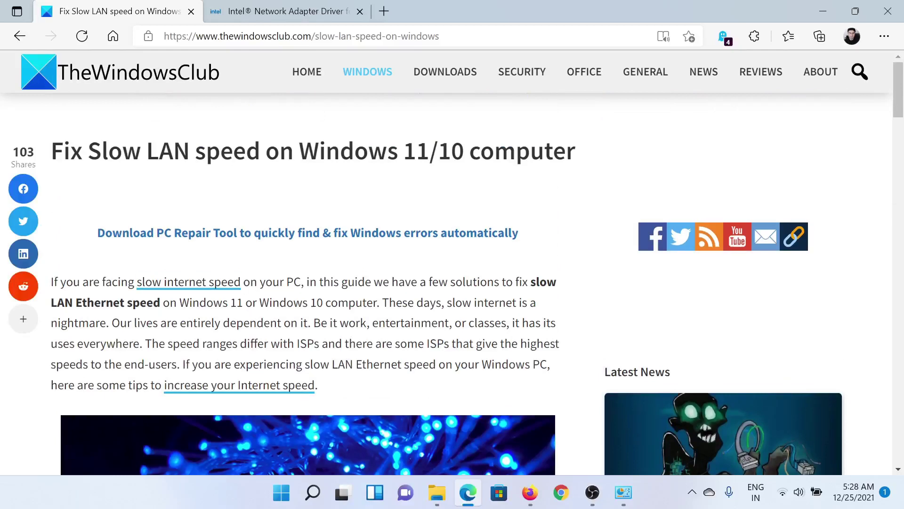